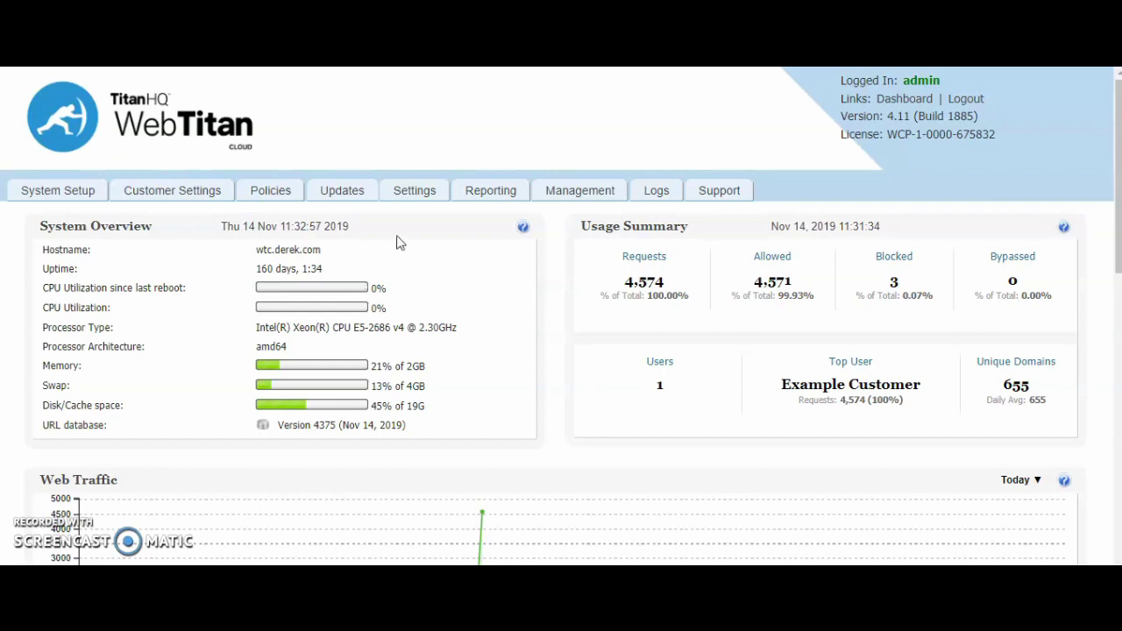
Review the Interface Settings, from logo, page title and timeout options down to the Access Denied Global Template.
{"action": "left_click", "coordinate": [414, 202]}
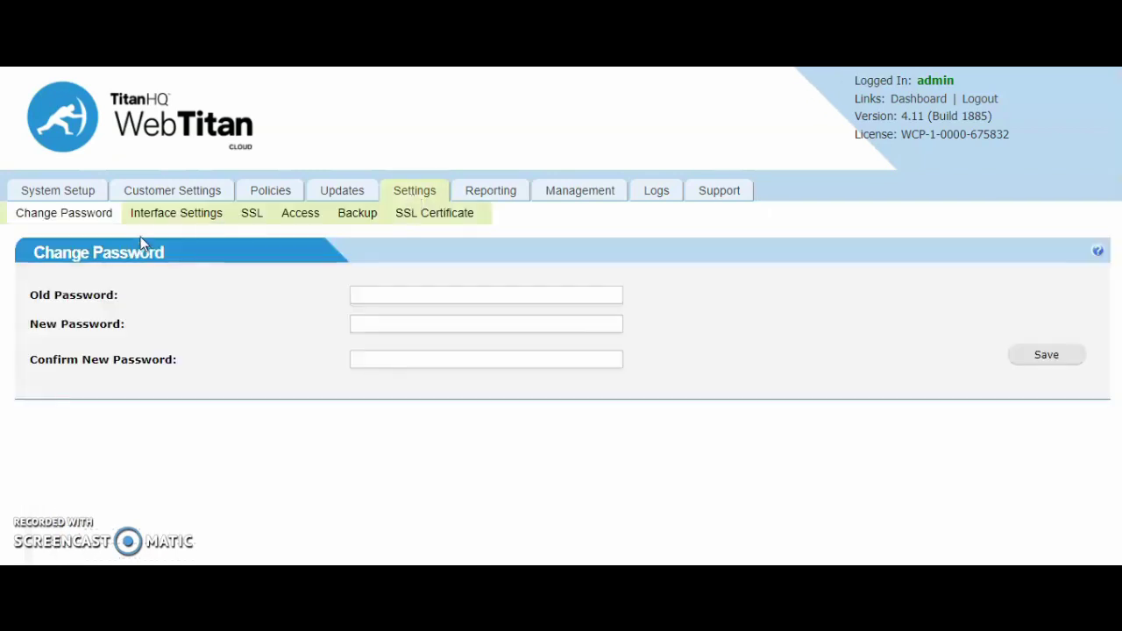
{"action": "left_click", "coordinate": [167, 219]}
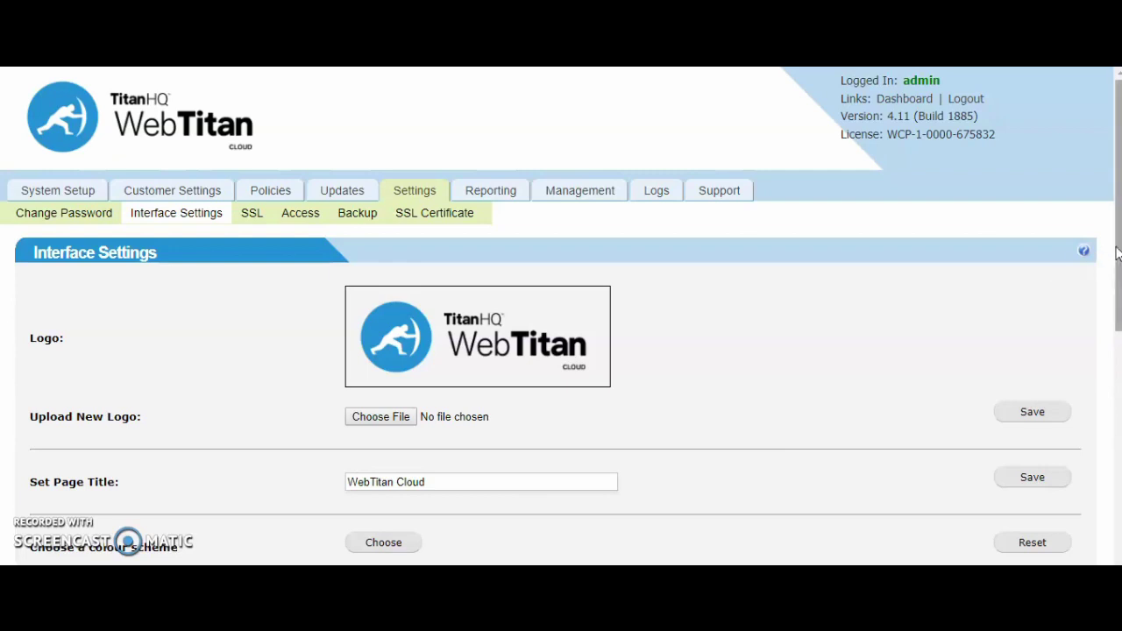
{"action": "left_click_drag", "start_coordinate": [1117, 254], "coordinate": [1117, 326]}
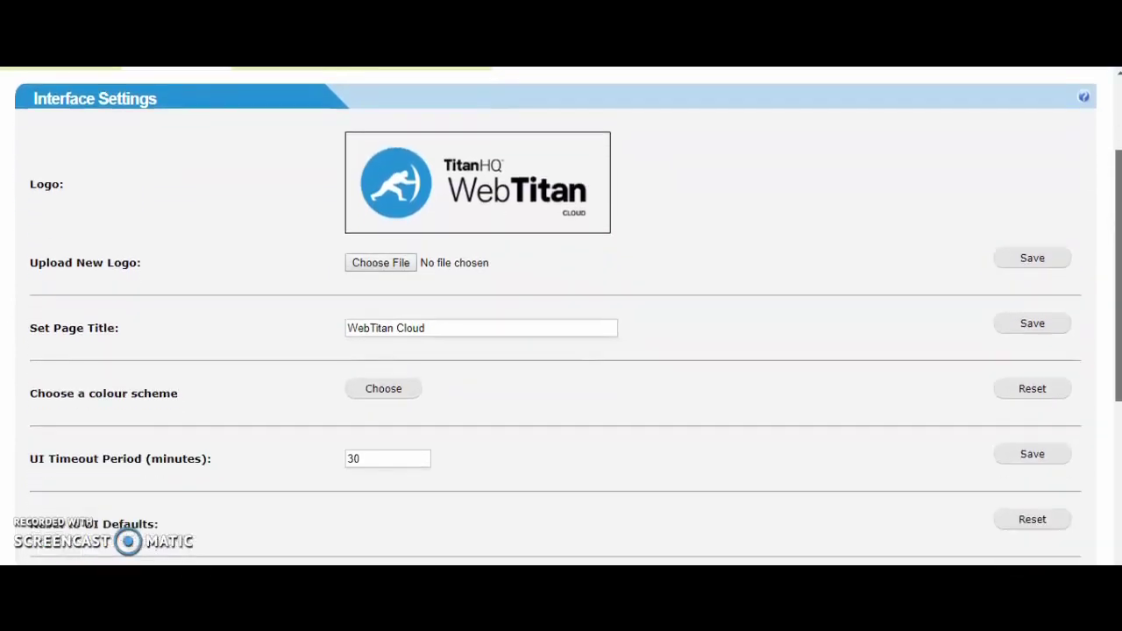
{"action": "scroll", "coordinate": [561, 312], "scroll_direction": "down", "scroll_amount": 2}
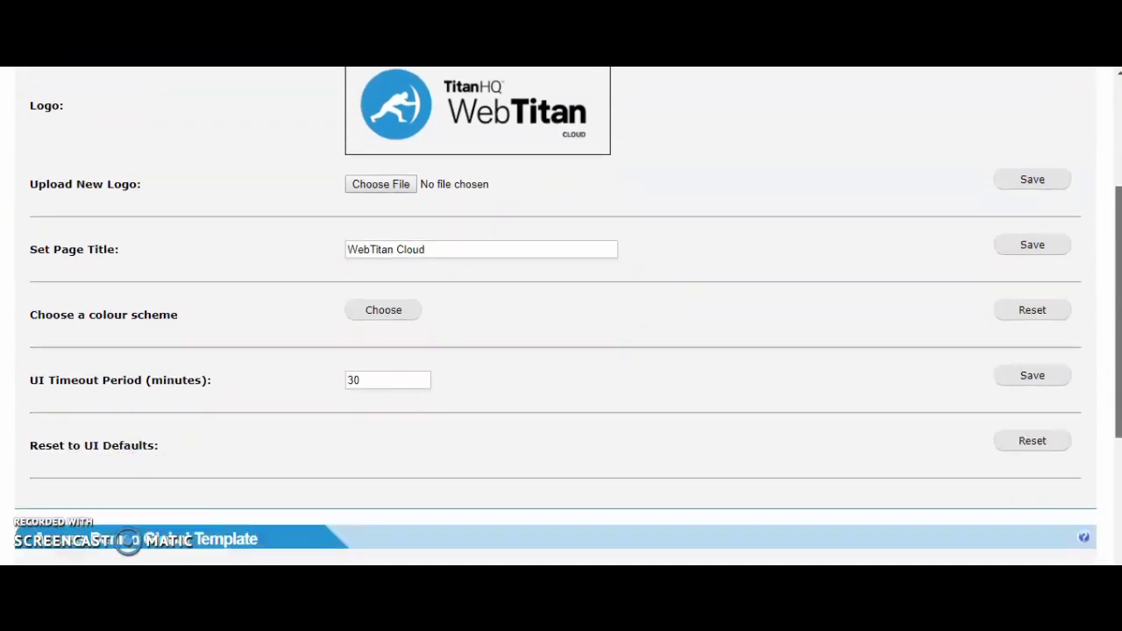
{"action": "scroll", "coordinate": [1120, 495], "scroll_direction": "down", "scroll_amount": 3}
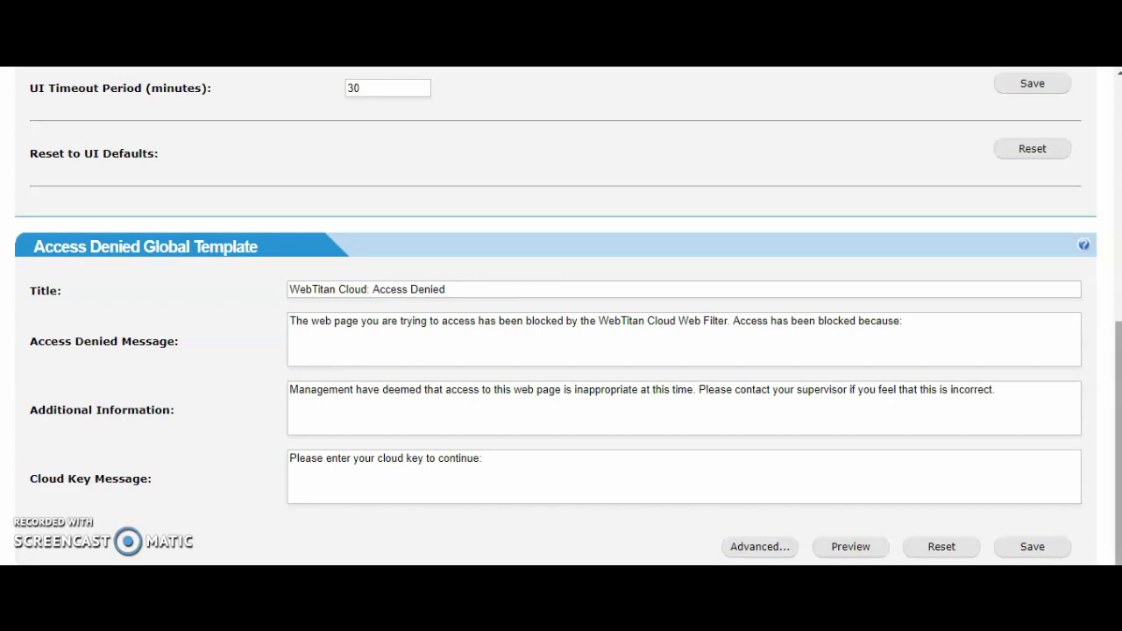
{"action": "scroll", "coordinate": [561, 315], "scroll_direction": "up", "scroll_amount": 6}
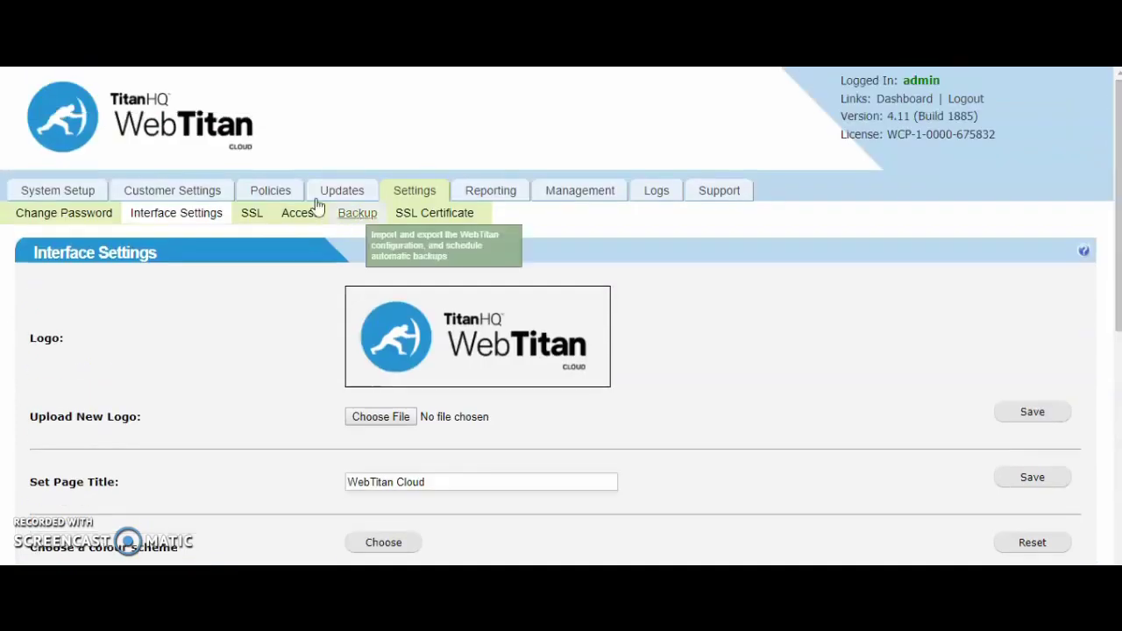
Review which website categories are allowed or blocked in the Default policy.
{"action": "left_click", "coordinate": [271, 192]}
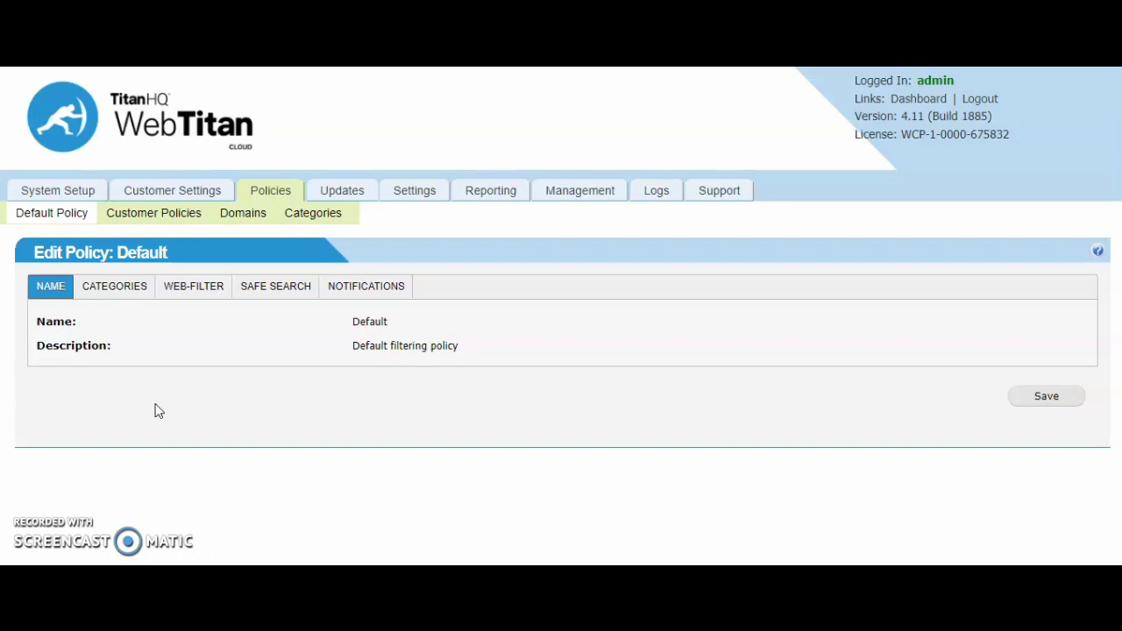
{"action": "left_click", "coordinate": [124, 301]}
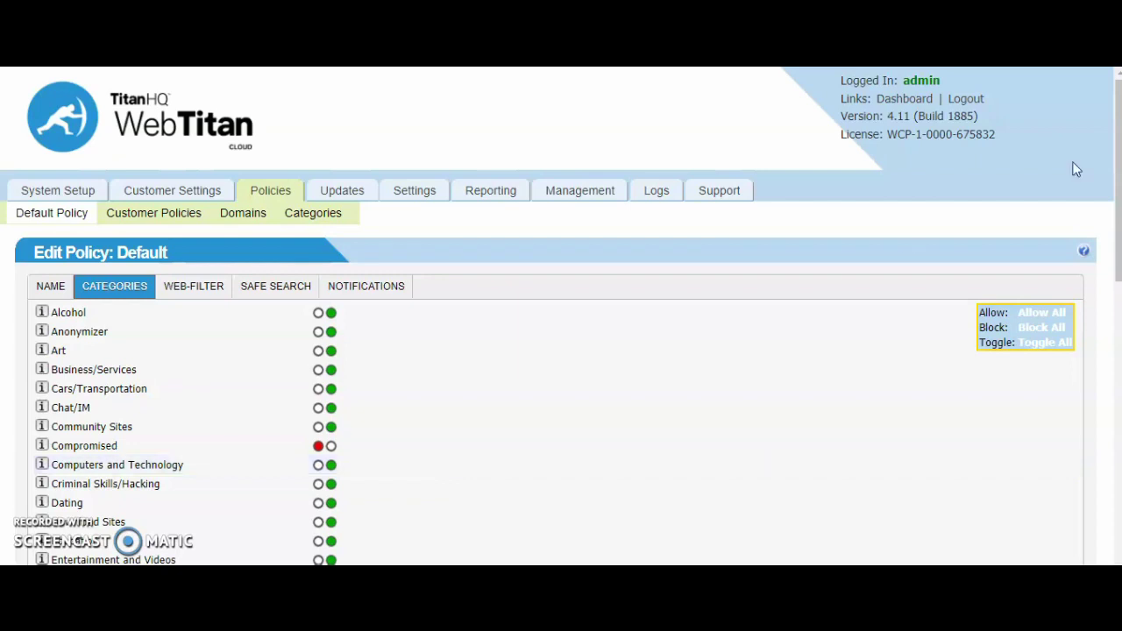
{"action": "scroll", "coordinate": [1118, 175], "scroll_direction": "down", "scroll_amount": 2}
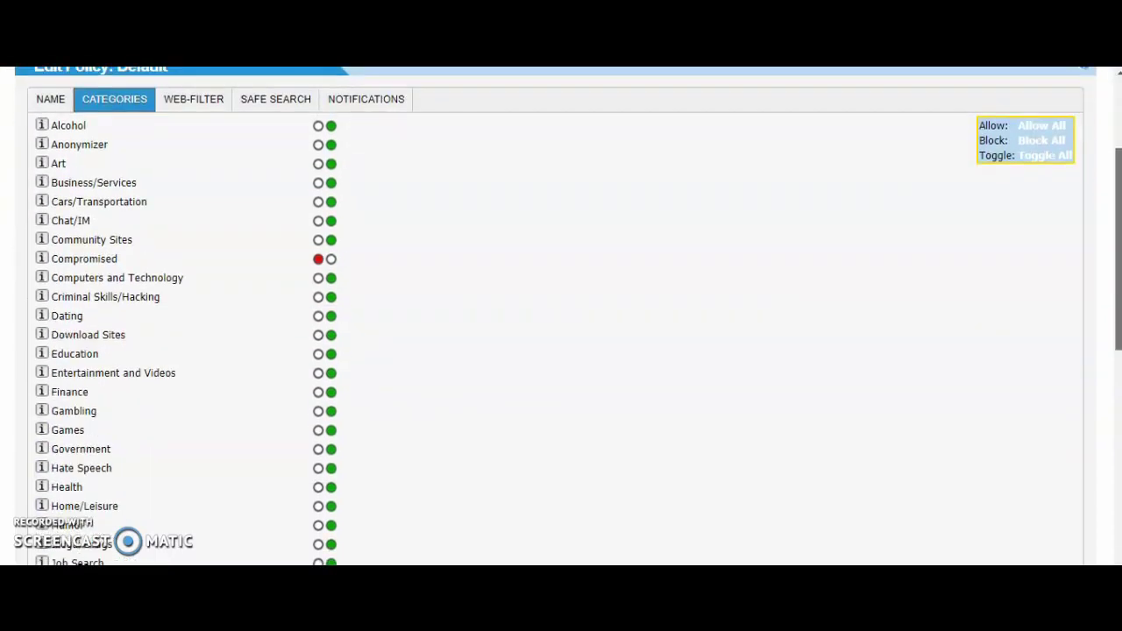
{"action": "scroll", "coordinate": [561, 317], "scroll_direction": "up", "scroll_amount": 2}
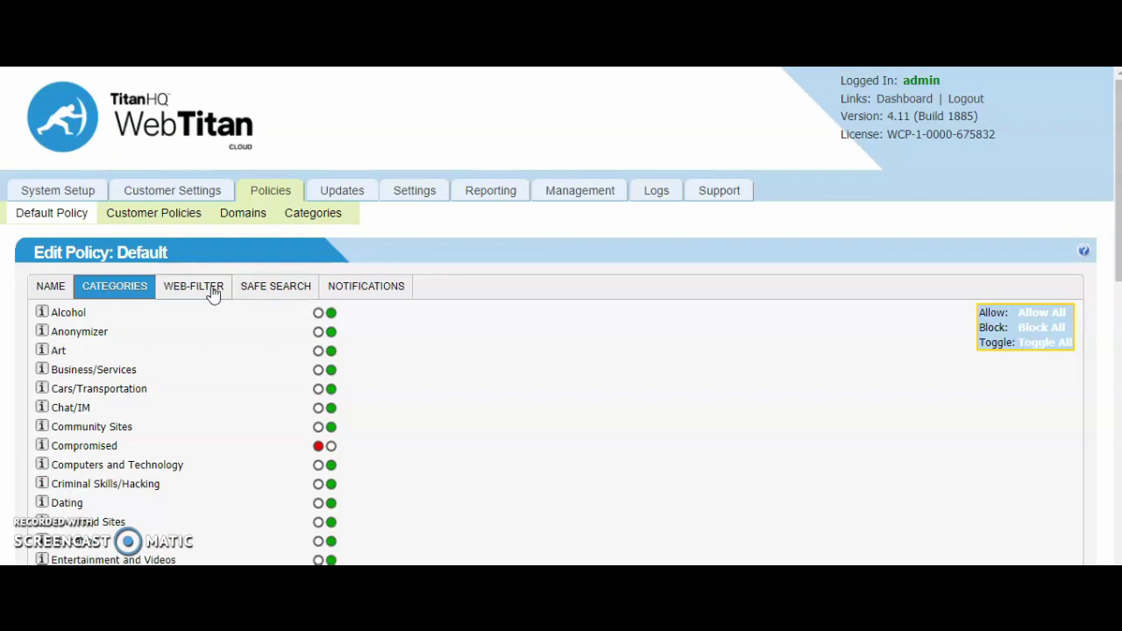
Check the Safe Search options of the Default policy, keeping Safe Search set to On.
{"action": "left_click", "coordinate": [259, 296]}
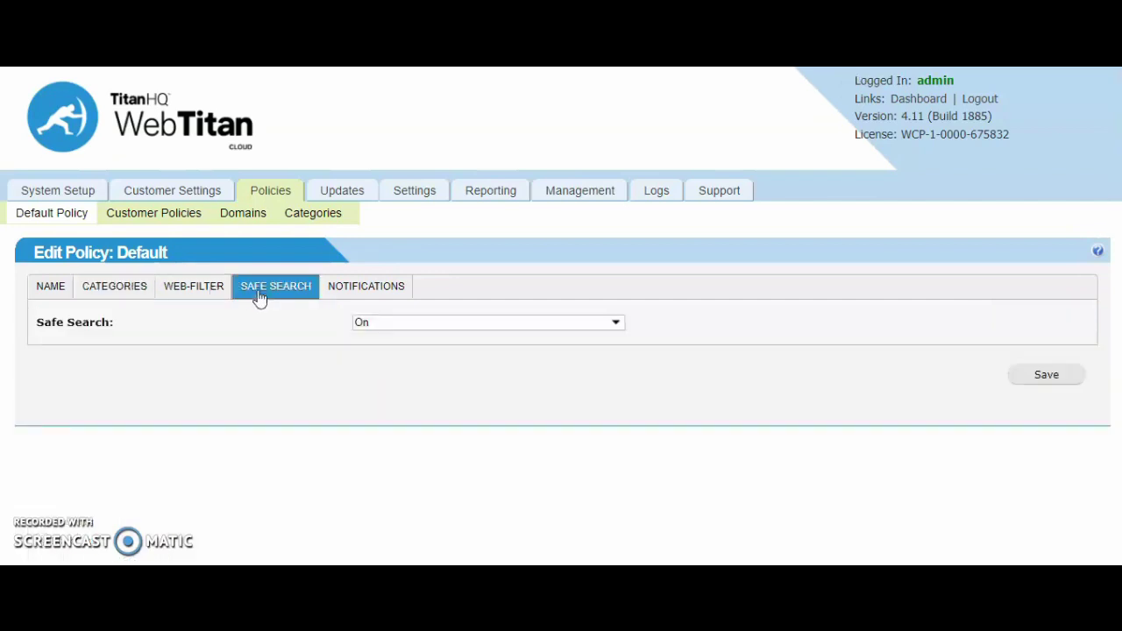
{"action": "left_click", "coordinate": [381, 329]}
{"action": "left_click", "coordinate": [383, 355]}
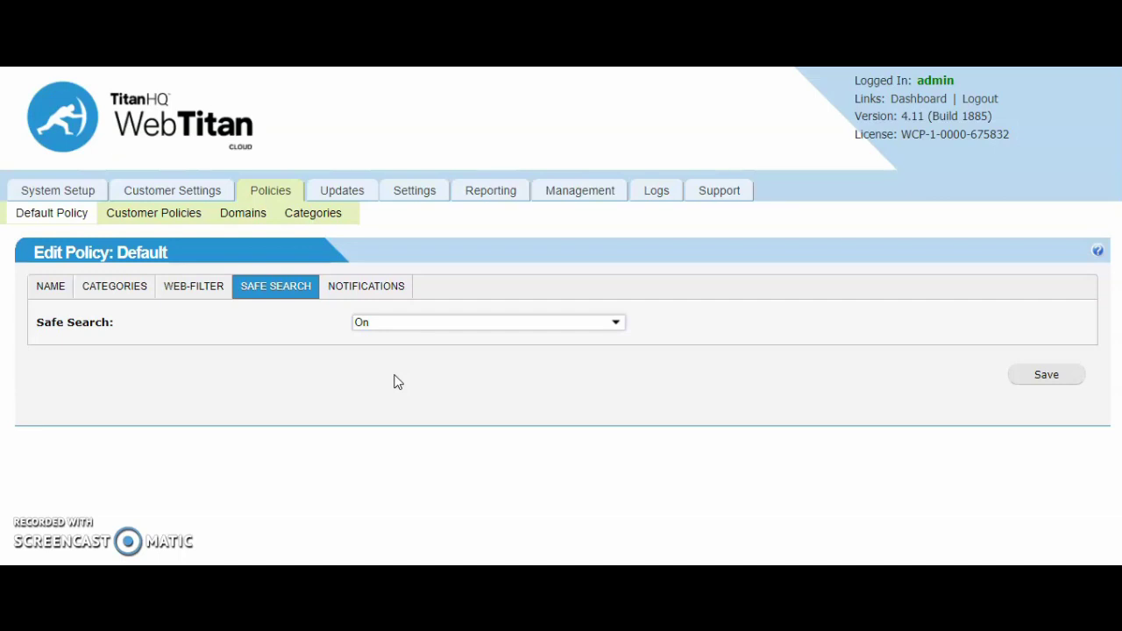
View the Default policy's notification settings and the whitelisted and blacklisted domain lists.
{"action": "left_click", "coordinate": [353, 295]}
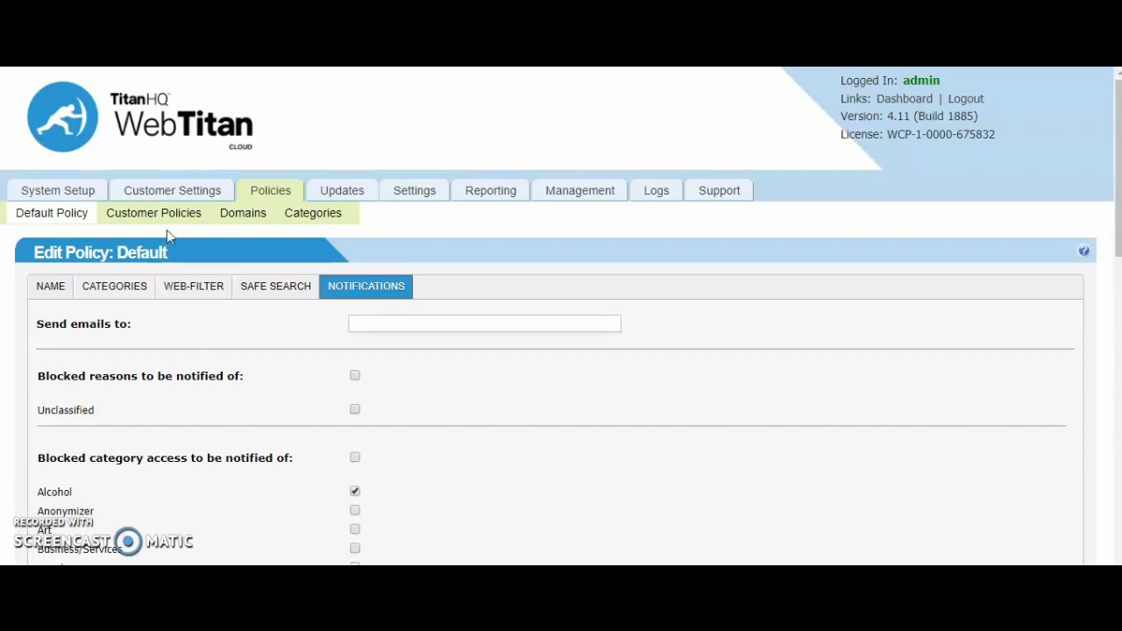
{"action": "left_click", "coordinate": [249, 213]}
{"action": "left_click", "coordinate": [707, 372]}
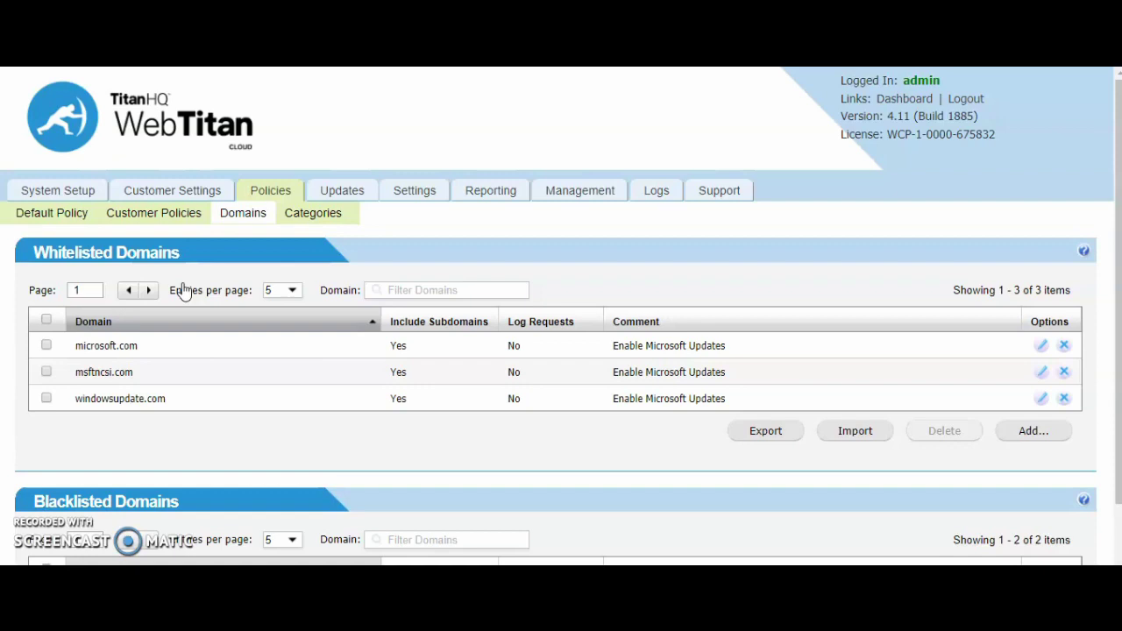
Examine the fields and timezone choices of the Add Account form for customer accounts, and leave it without saving.
{"action": "left_click", "coordinate": [173, 193]}
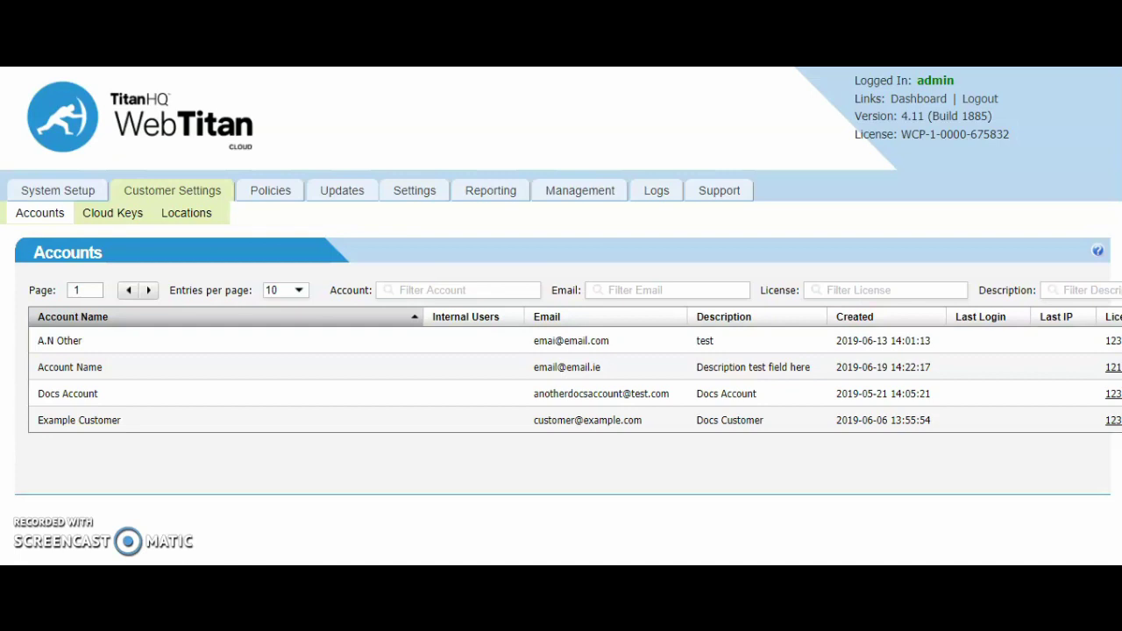
{"action": "scroll", "coordinate": [561, 368], "scroll_direction": "right", "scroll_amount": 5}
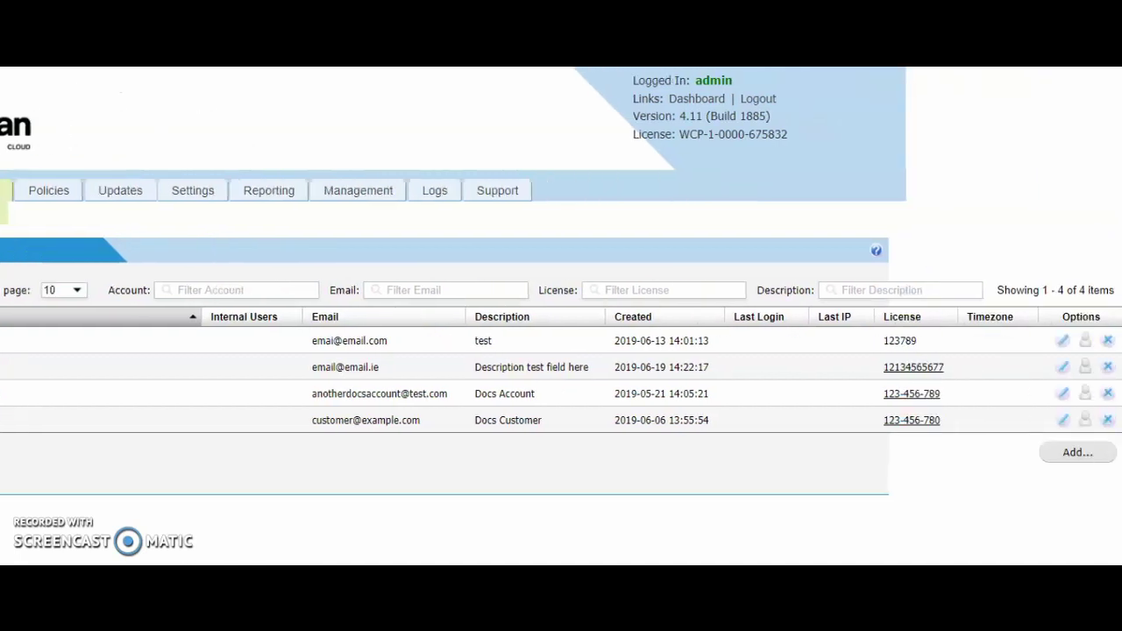
{"action": "left_click", "coordinate": [1076, 453]}
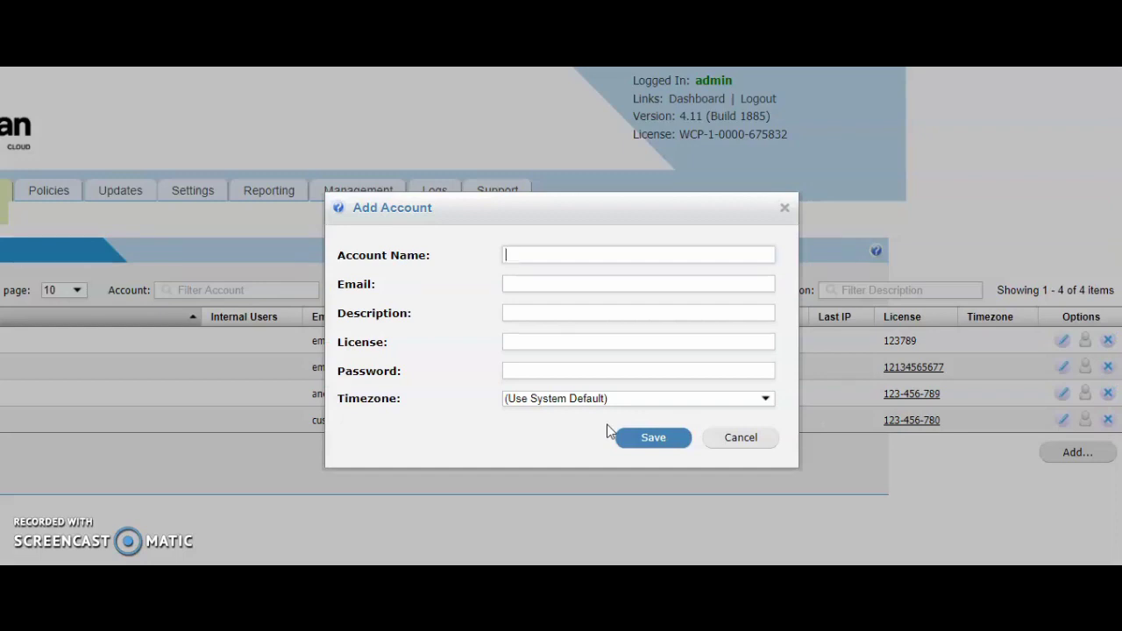
{"action": "double_click", "coordinate": [369, 314]}
{"action": "double_click", "coordinate": [368, 342]}
{"action": "left_click", "coordinate": [417, 342]}
{"action": "left_click", "coordinate": [614, 405]}
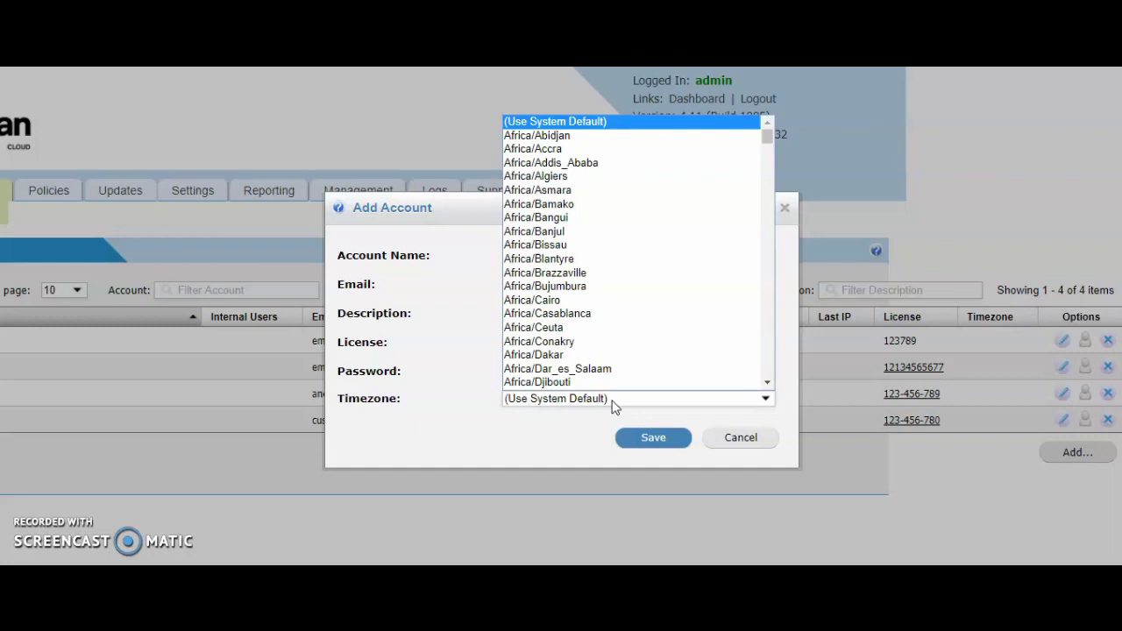
{"action": "left_click_drag", "start_coordinate": [767, 136], "coordinate": [768, 179]}
{"action": "left_click", "coordinate": [418, 331]}
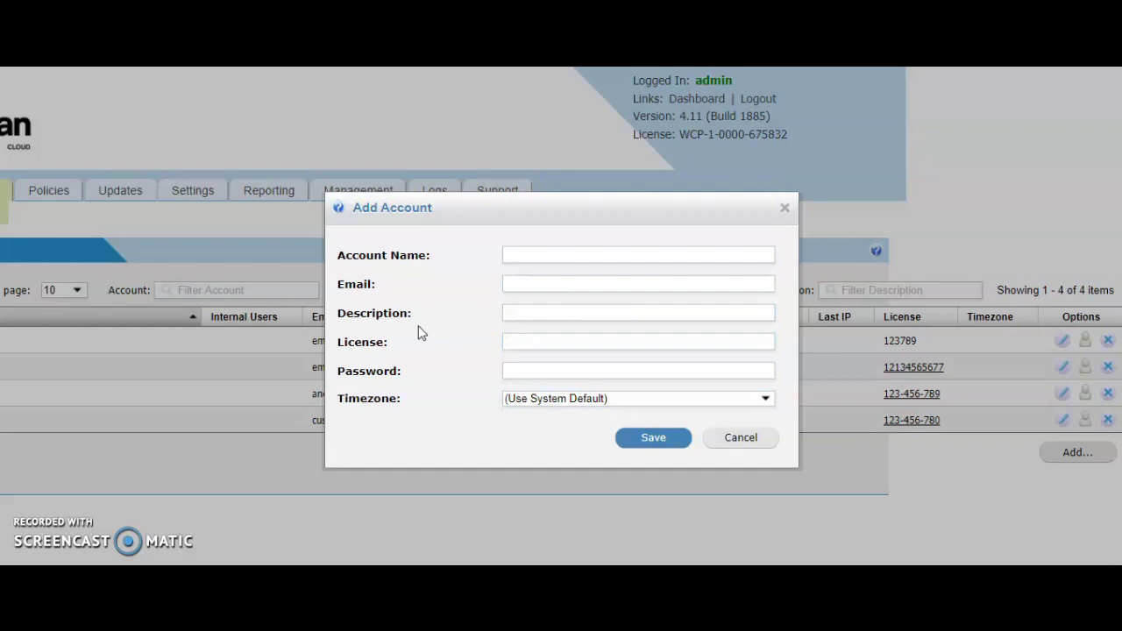
{"action": "left_click", "coordinate": [747, 440]}
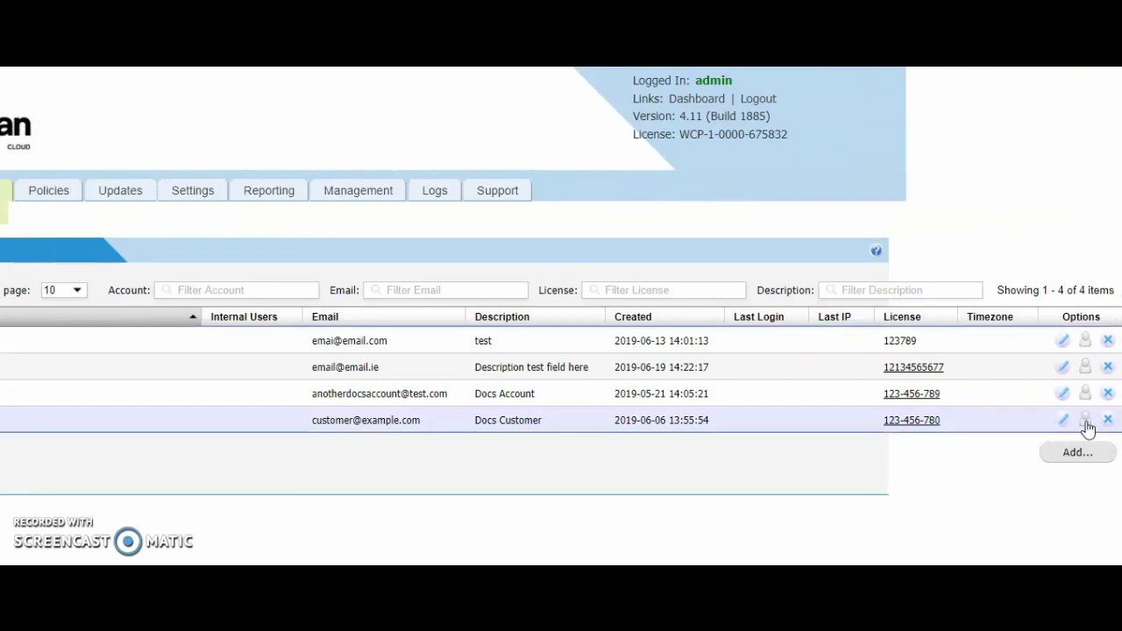
Impersonate the Example Customer account to view its dashboard, and stop impersonating it.
{"action": "left_click", "coordinate": [1087, 422]}
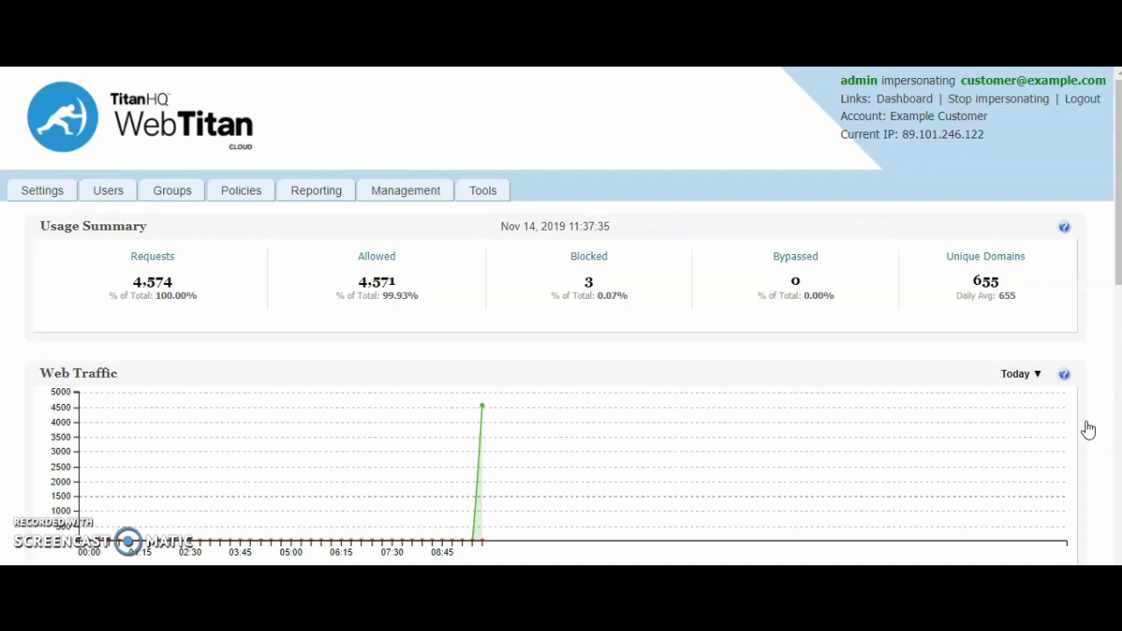
{"action": "left_click", "coordinate": [999, 99]}
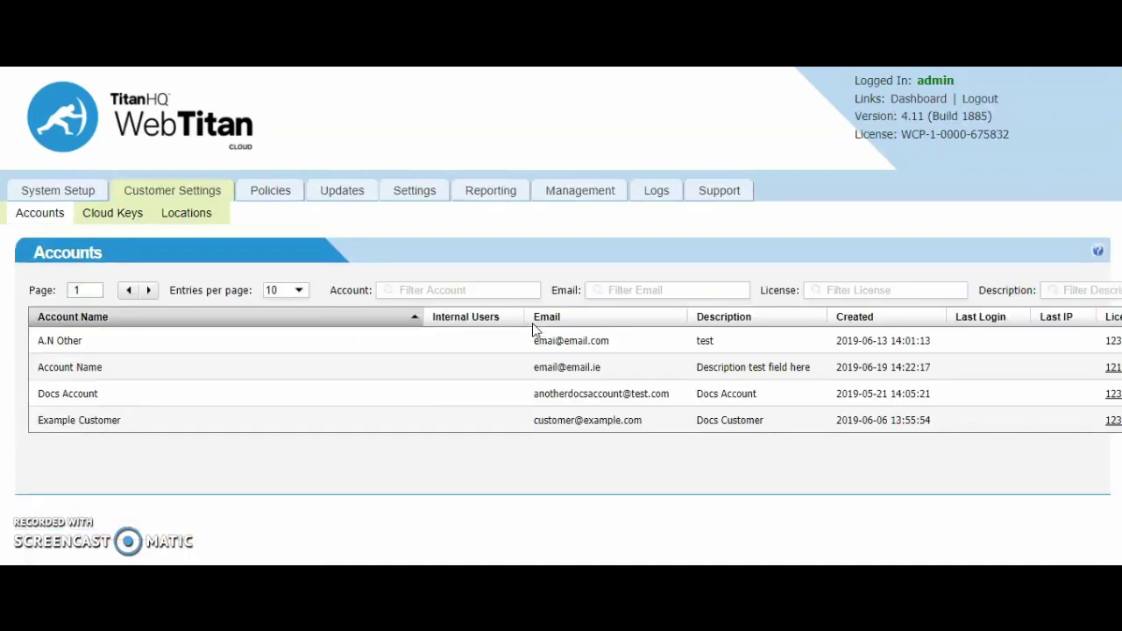
View the system's licensing information and the email settings in the network configuration.
{"action": "left_click", "coordinate": [74, 199]}
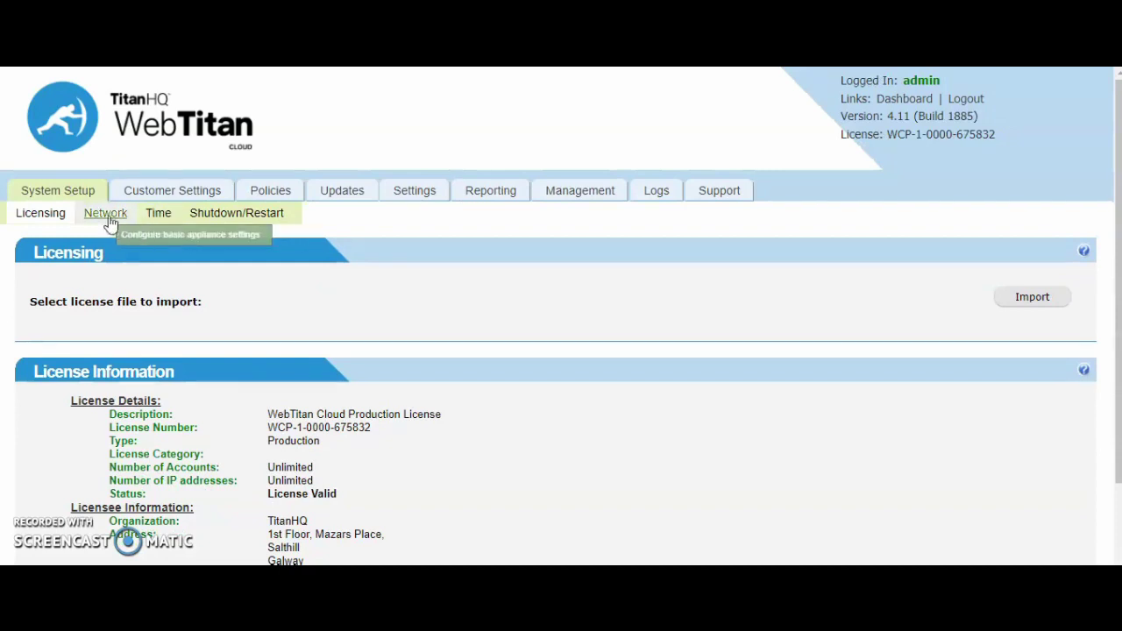
{"action": "left_click", "coordinate": [107, 213]}
{"action": "left_click", "coordinate": [433, 293]}
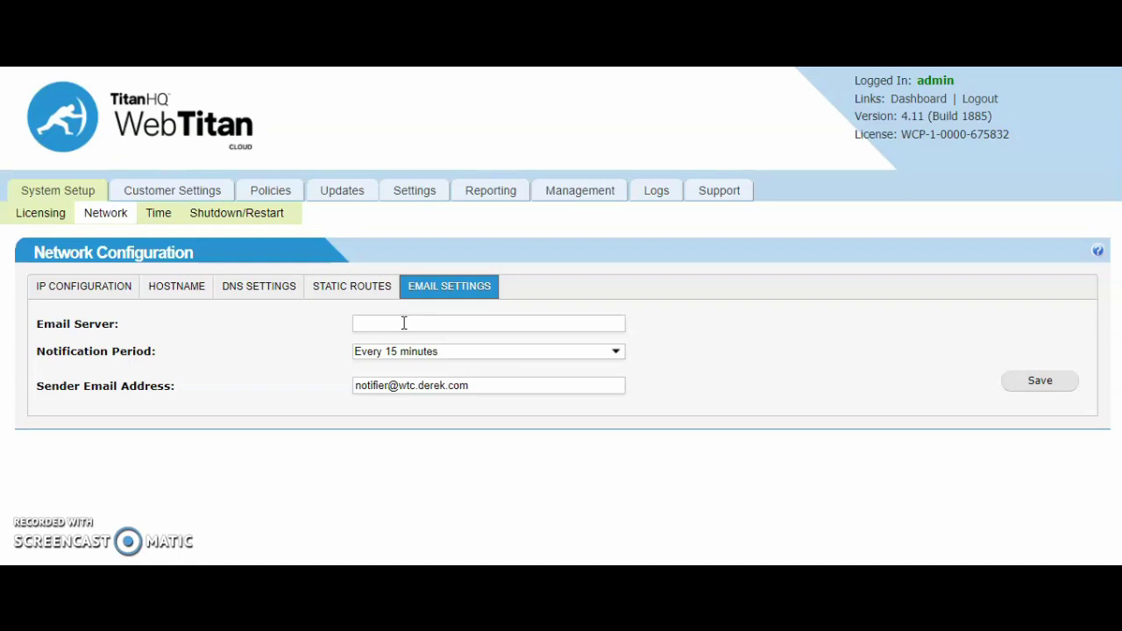
Examine the admin dashboard's system overview, usage summary, web traffic periods, and top categories, domains and users.
{"action": "left_click", "coordinate": [908, 104]}
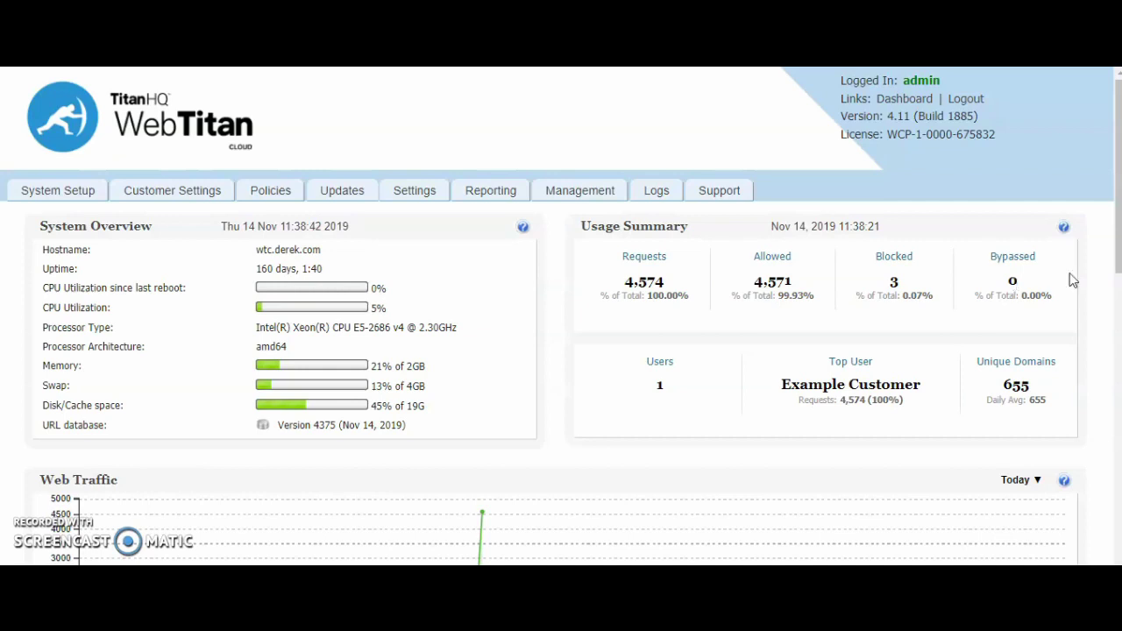
{"action": "scroll", "coordinate": [1117, 263], "scroll_direction": "down", "scroll_amount": 2}
{"action": "scroll", "coordinate": [561, 315], "scroll_direction": "down", "scroll_amount": 1}
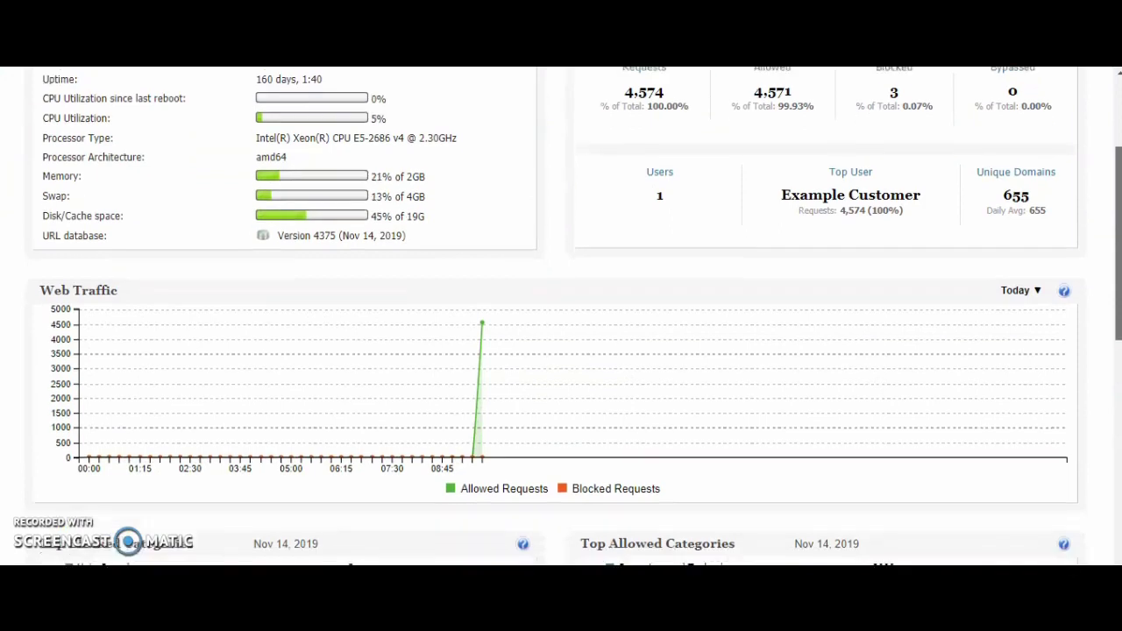
{"action": "mouse_move", "coordinate": [476, 418]}
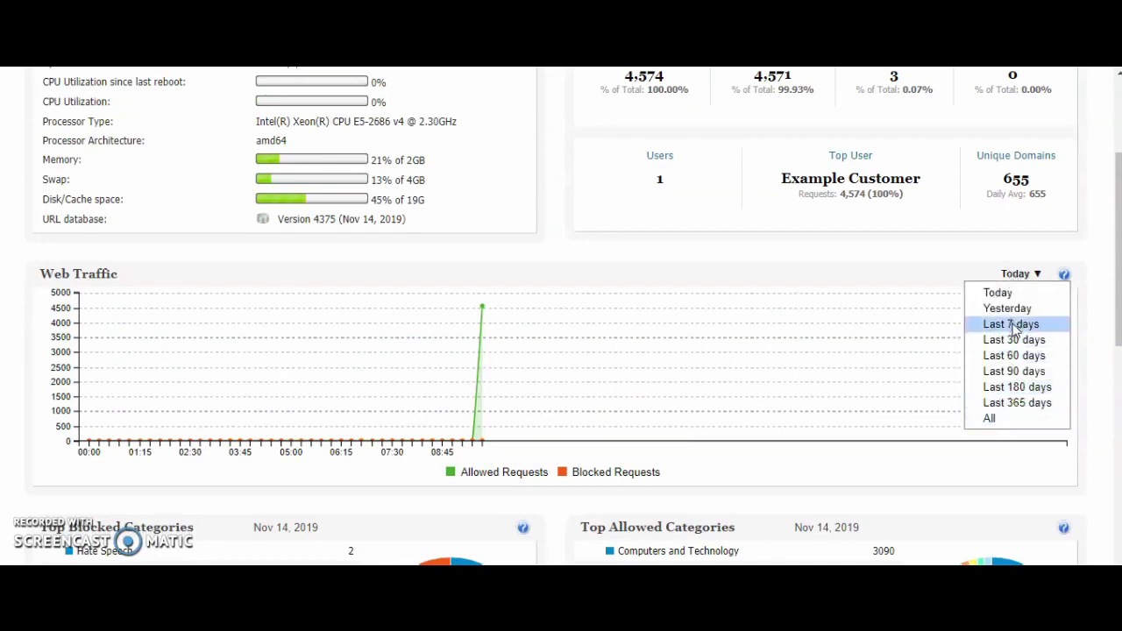
{"action": "scroll", "coordinate": [1090, 335], "scroll_direction": "down", "scroll_amount": 3}
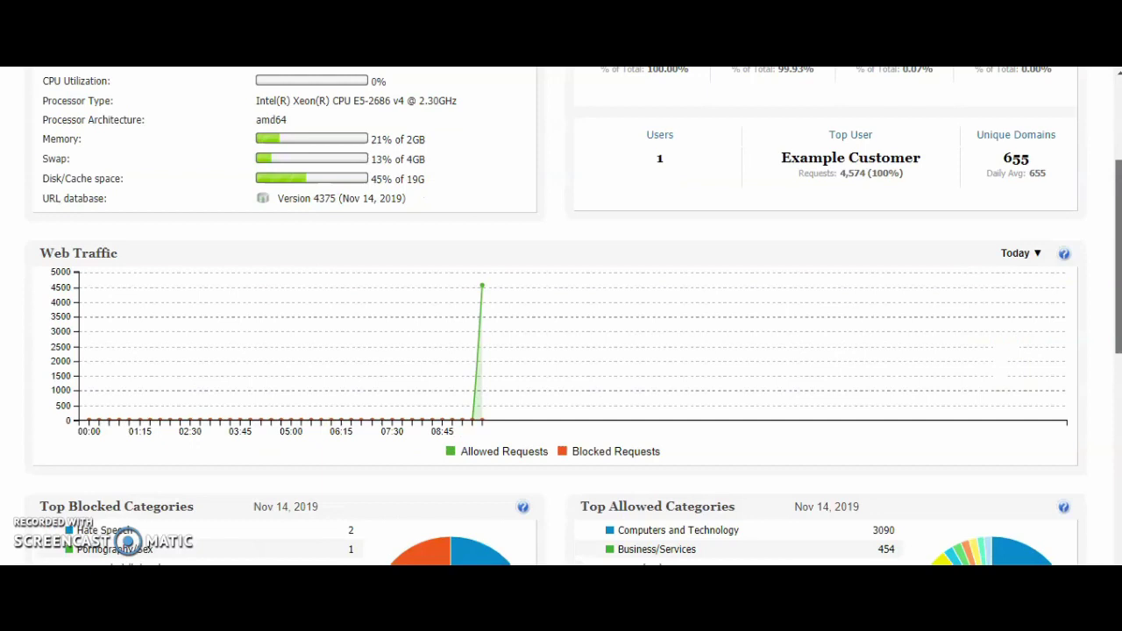
{"action": "scroll", "coordinate": [561, 351], "scroll_direction": "down", "scroll_amount": 2}
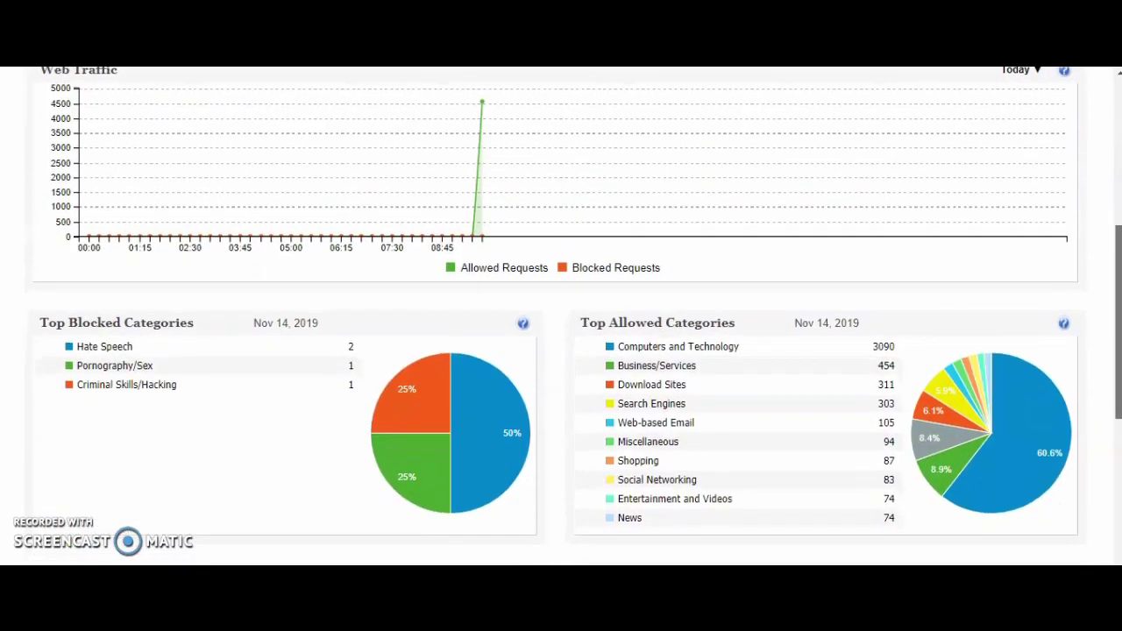
{"action": "scroll", "coordinate": [426, 346], "scroll_direction": "down", "scroll_amount": 3}
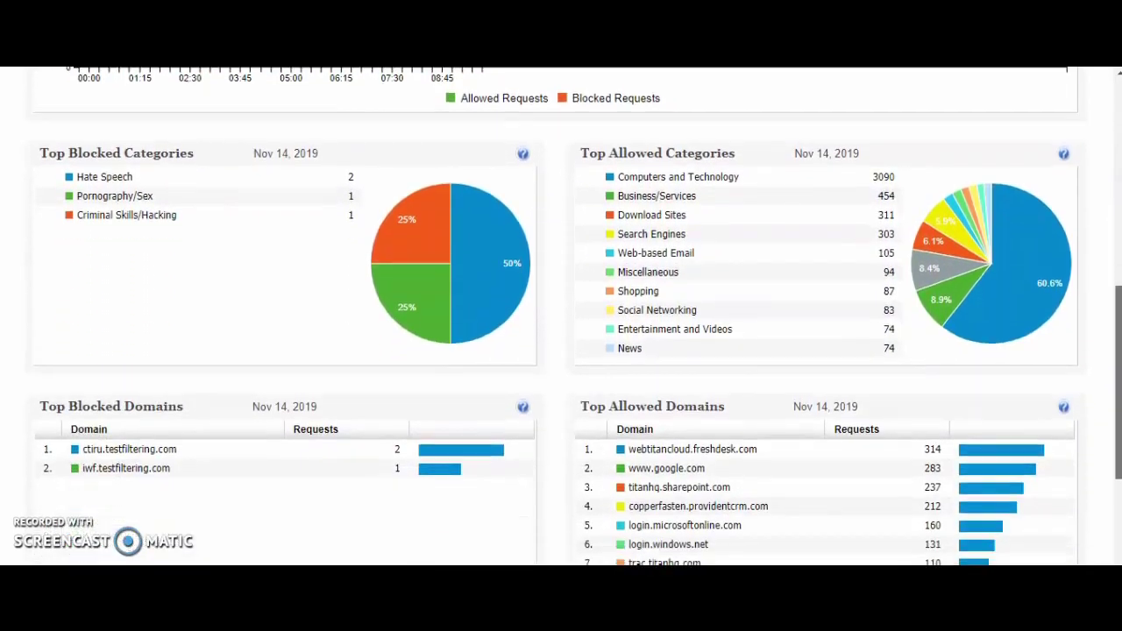
{"action": "scroll", "coordinate": [1120, 504], "scroll_direction": "down", "scroll_amount": 4}
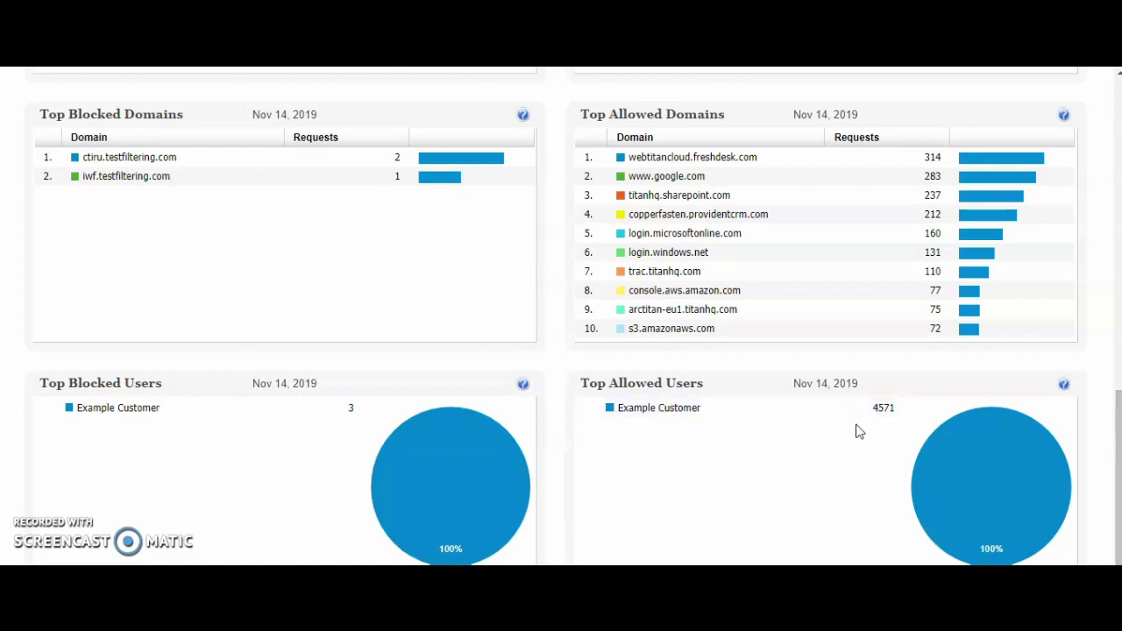
{"action": "left_click_drag", "start_coordinate": [1114, 453], "coordinate": [1113, 138]}
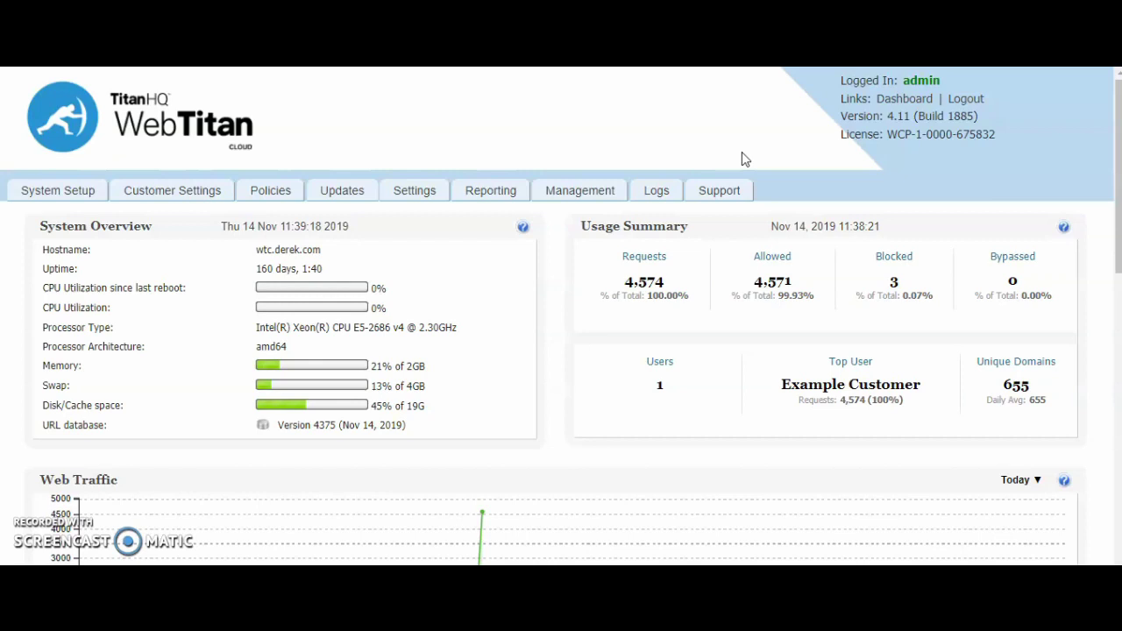
View the full width of the customer accounts list, including its license, timezone and options columns.
{"action": "left_click", "coordinate": [184, 196]}
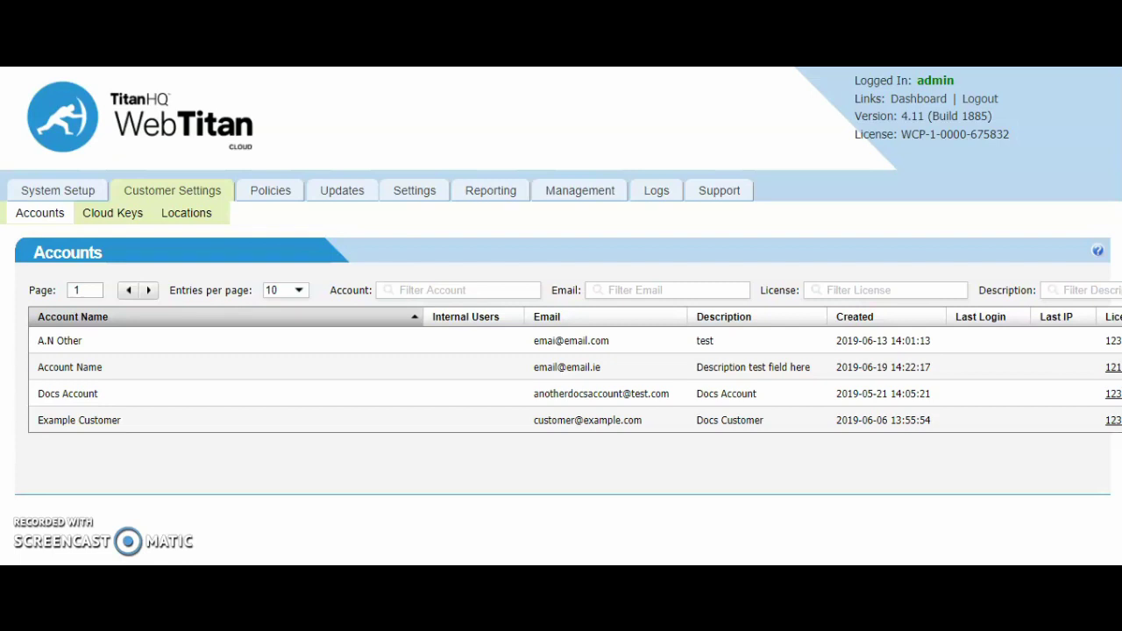
{"action": "scroll", "coordinate": [561, 351], "scroll_direction": "right", "scroll_amount": 5}
{"action": "scroll", "coordinate": [561, 350], "scroll_direction": "left", "scroll_amount": 5}
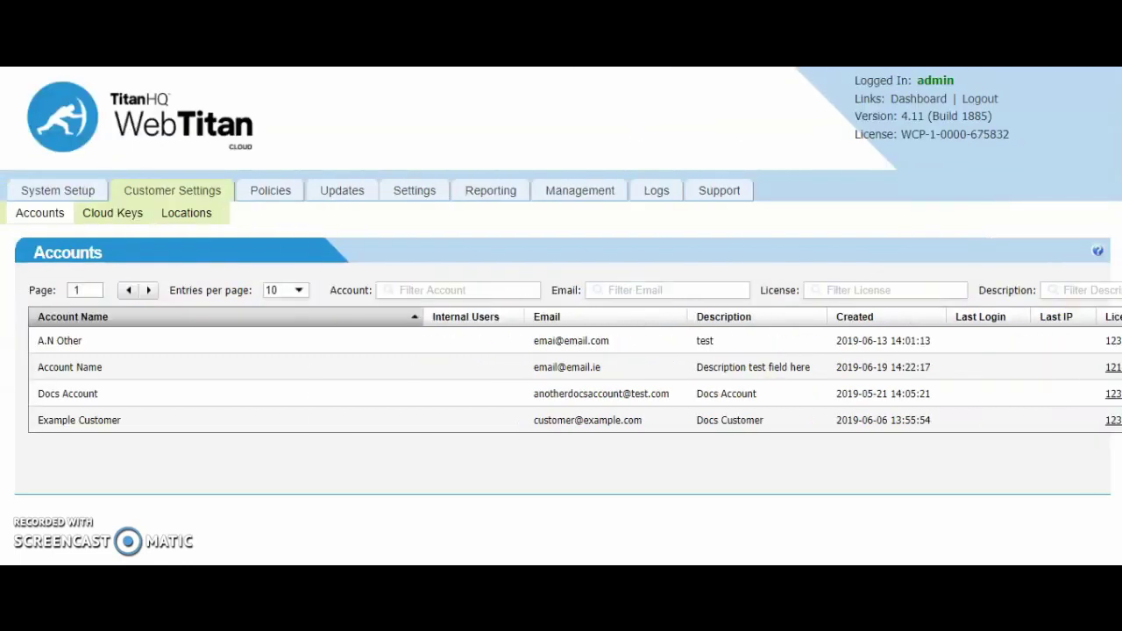